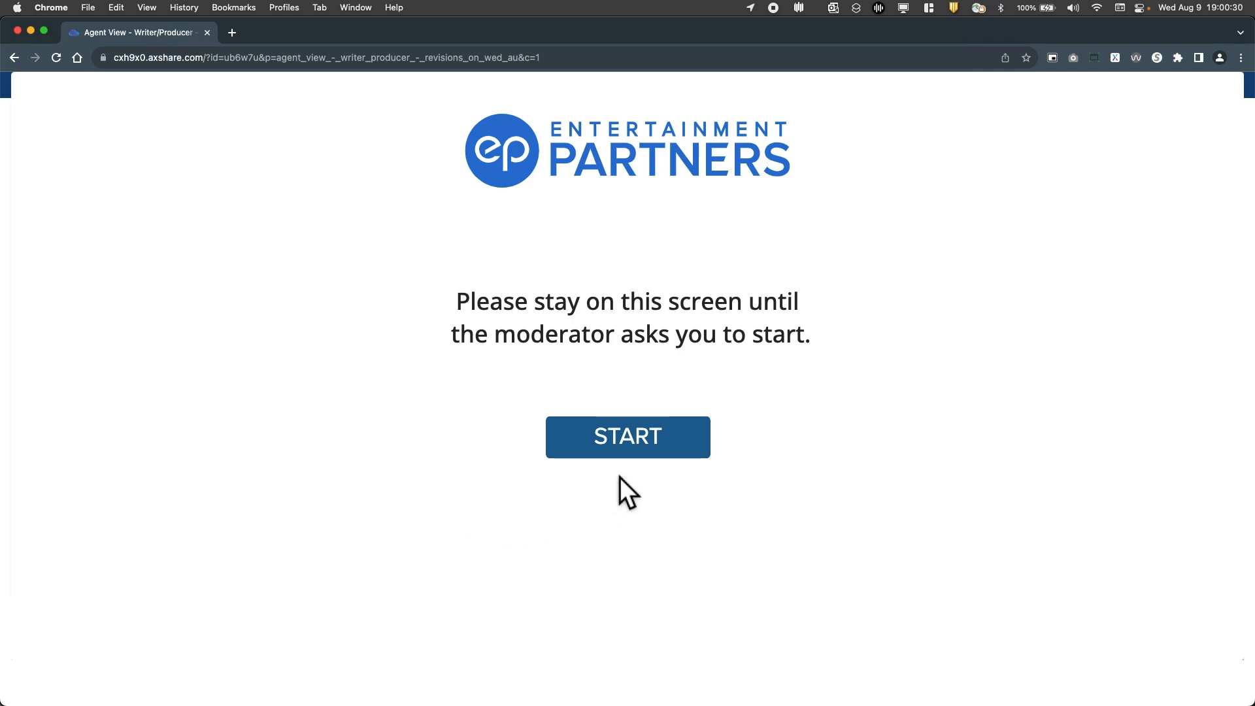
Start the prototype session, fill in the first name, and continue to the welcome page
click(647, 454)
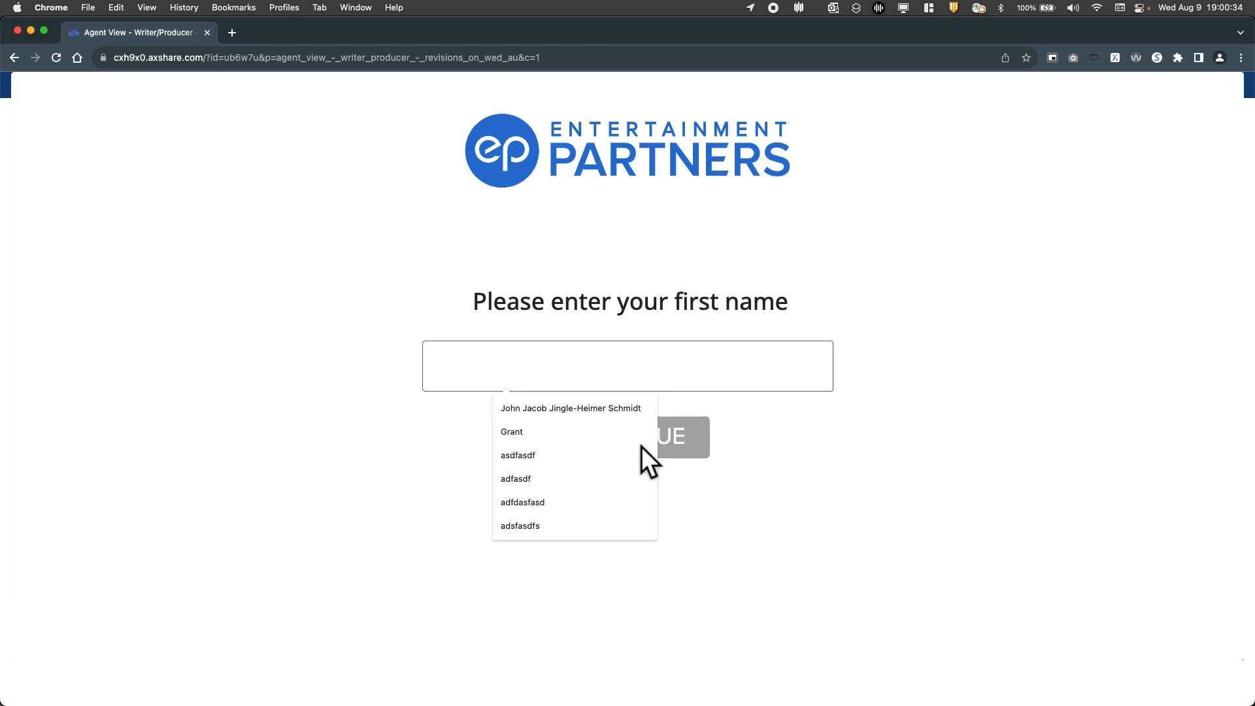
click(633, 419)
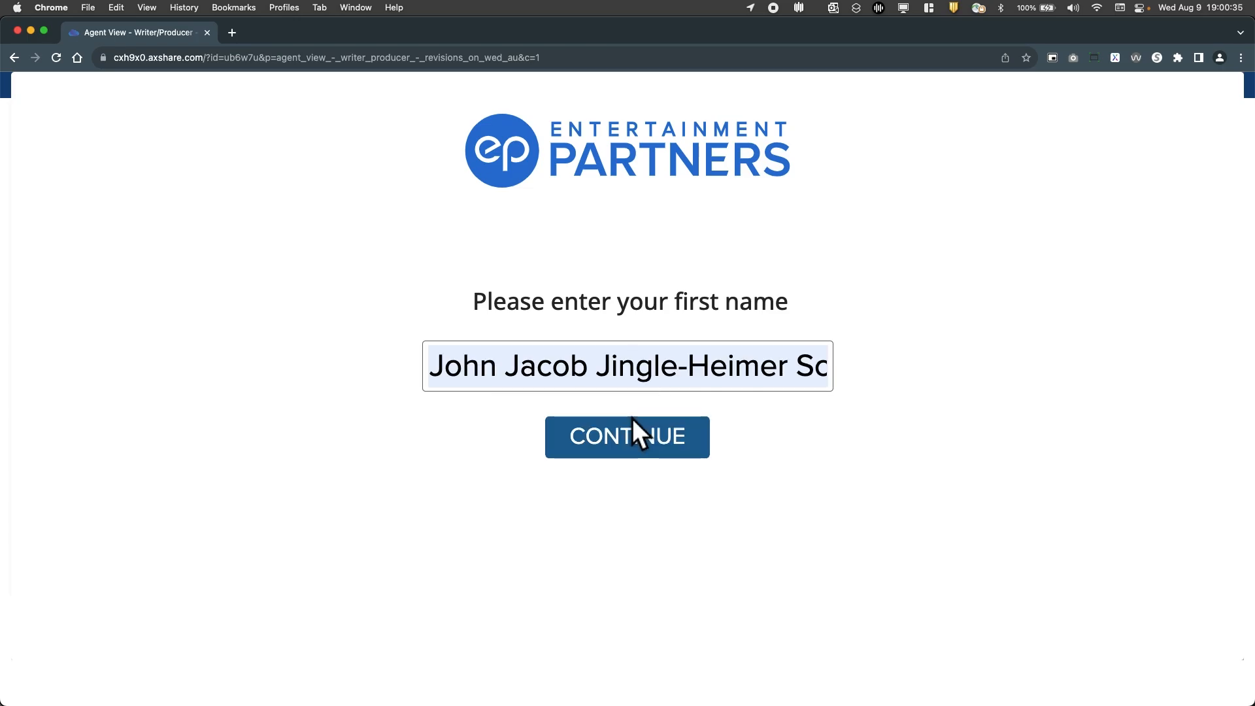
click(682, 465)
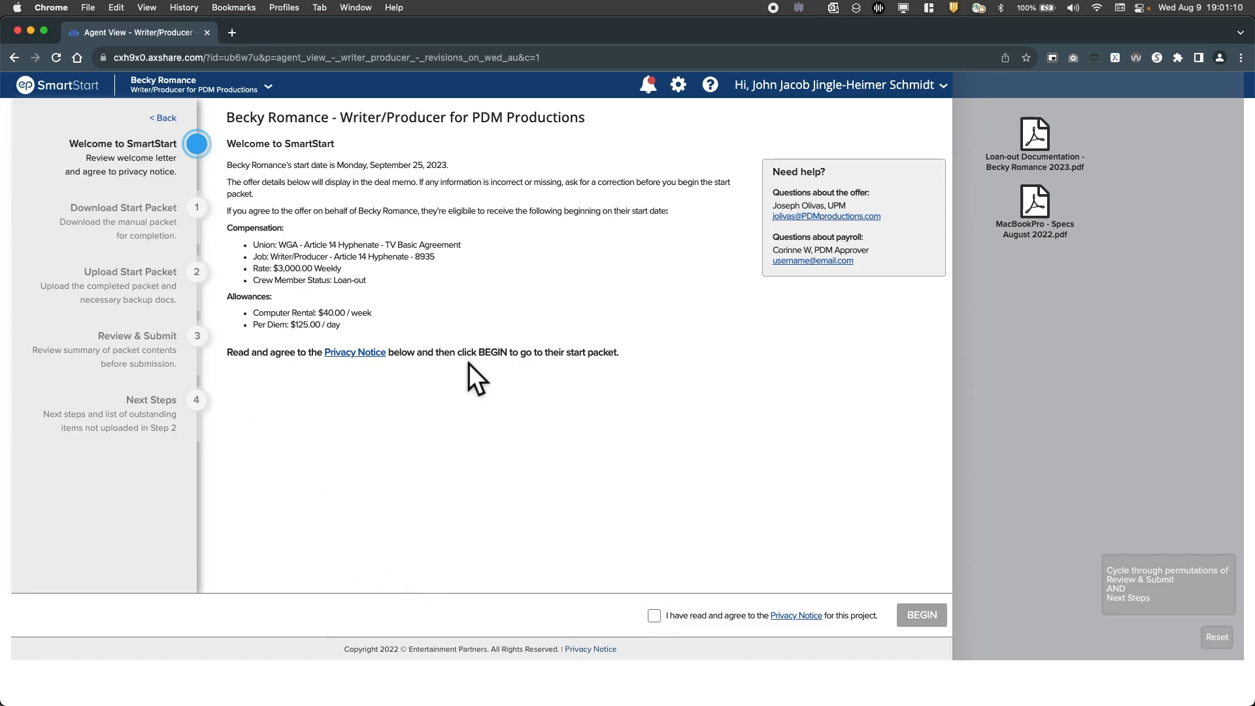
Agree to the project's privacy notice and open the start packet download stage
click(664, 623)
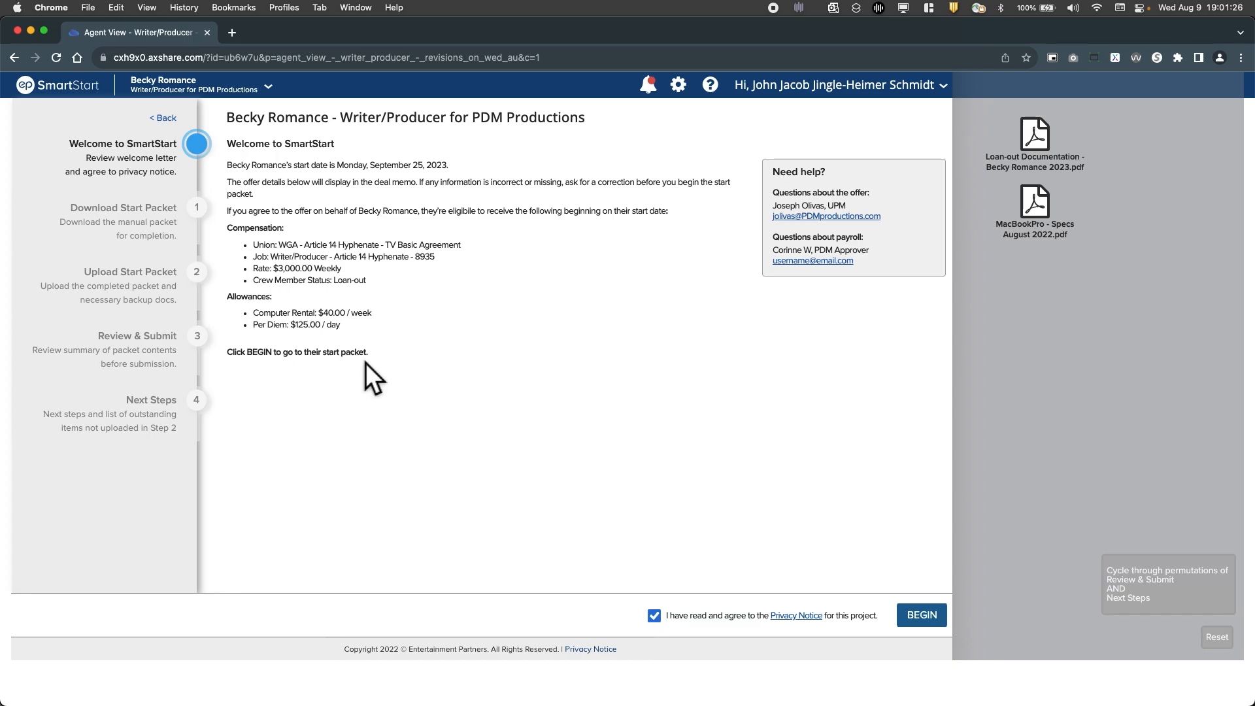
click(939, 621)
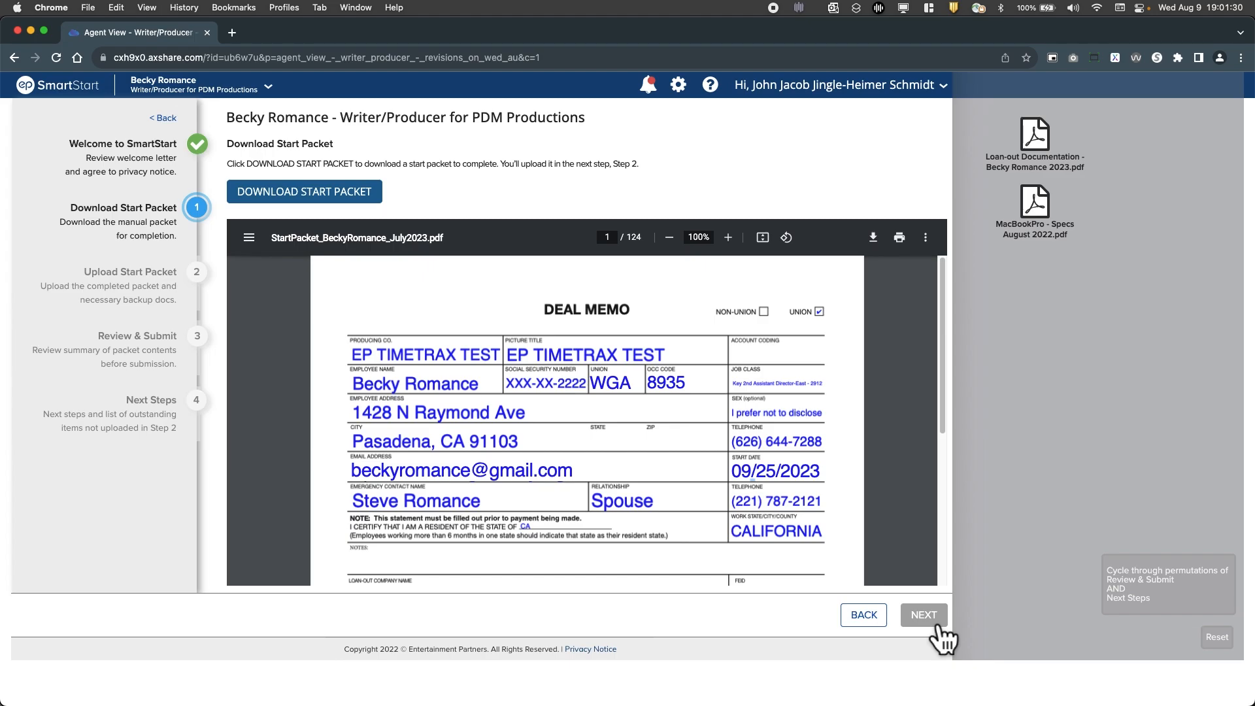
click(880, 629)
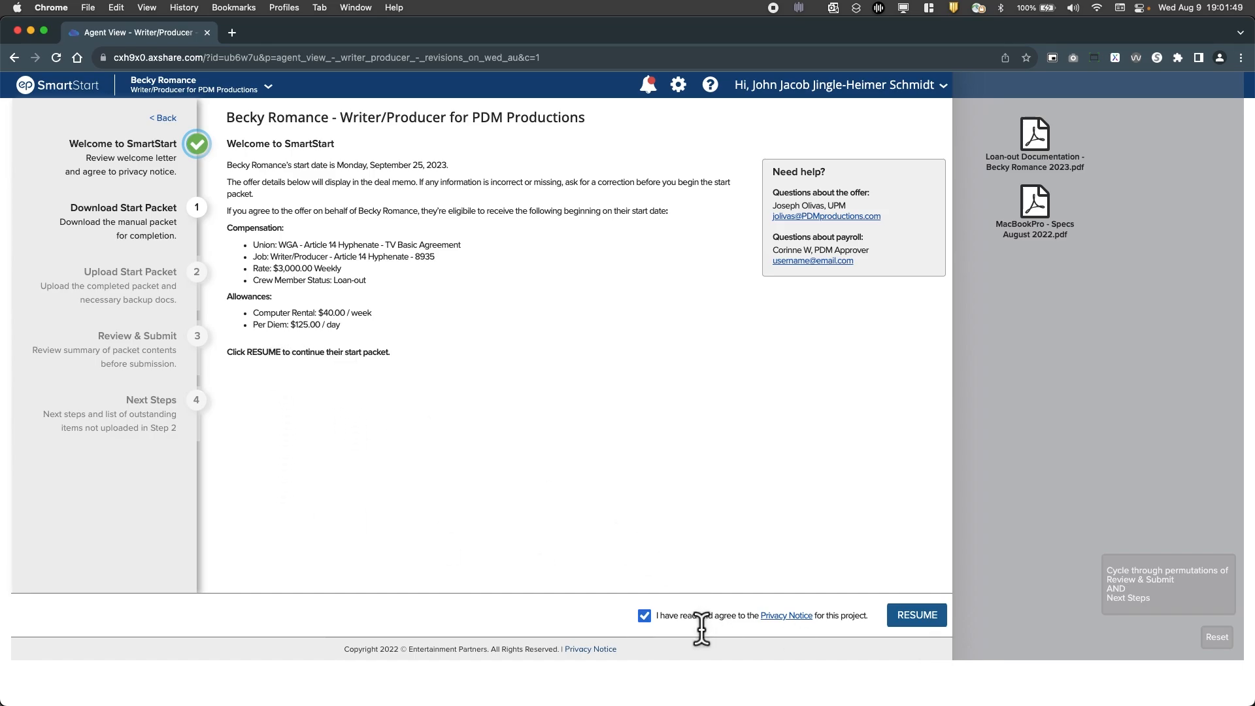
click(929, 624)
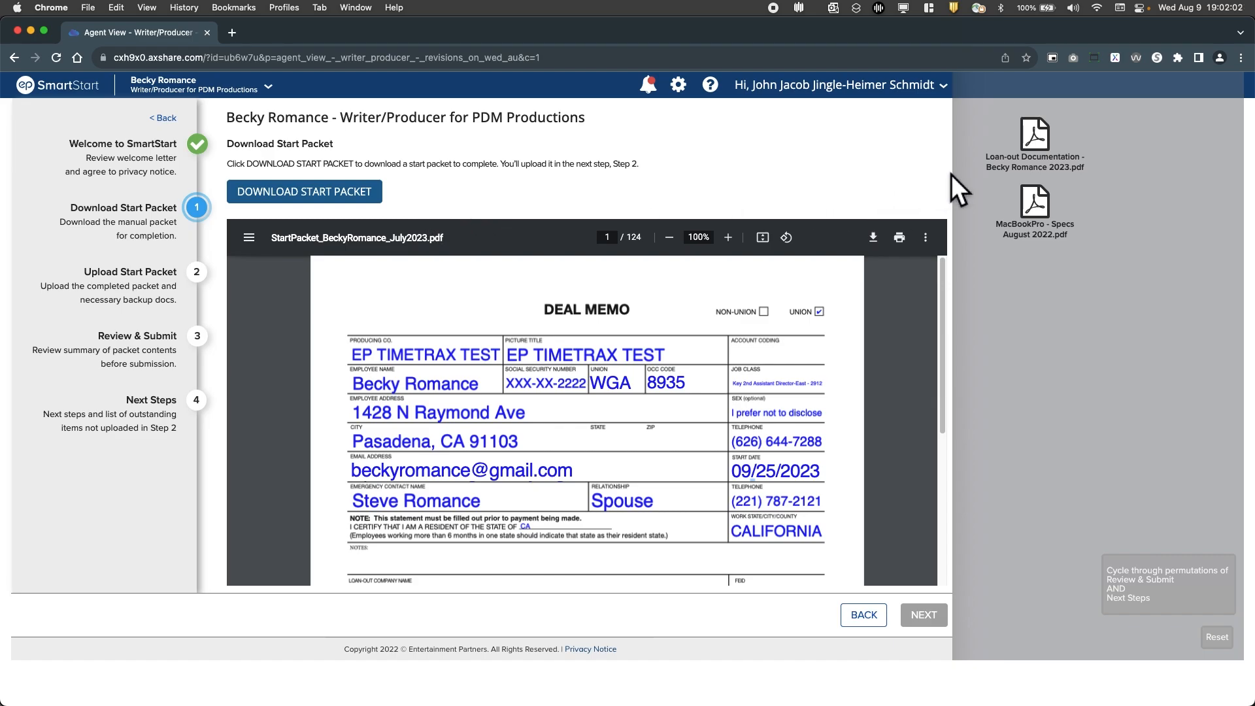
Download the start packet PDF to the Desktop and proceed to the upload stage
drag(957, 176, 996, 147)
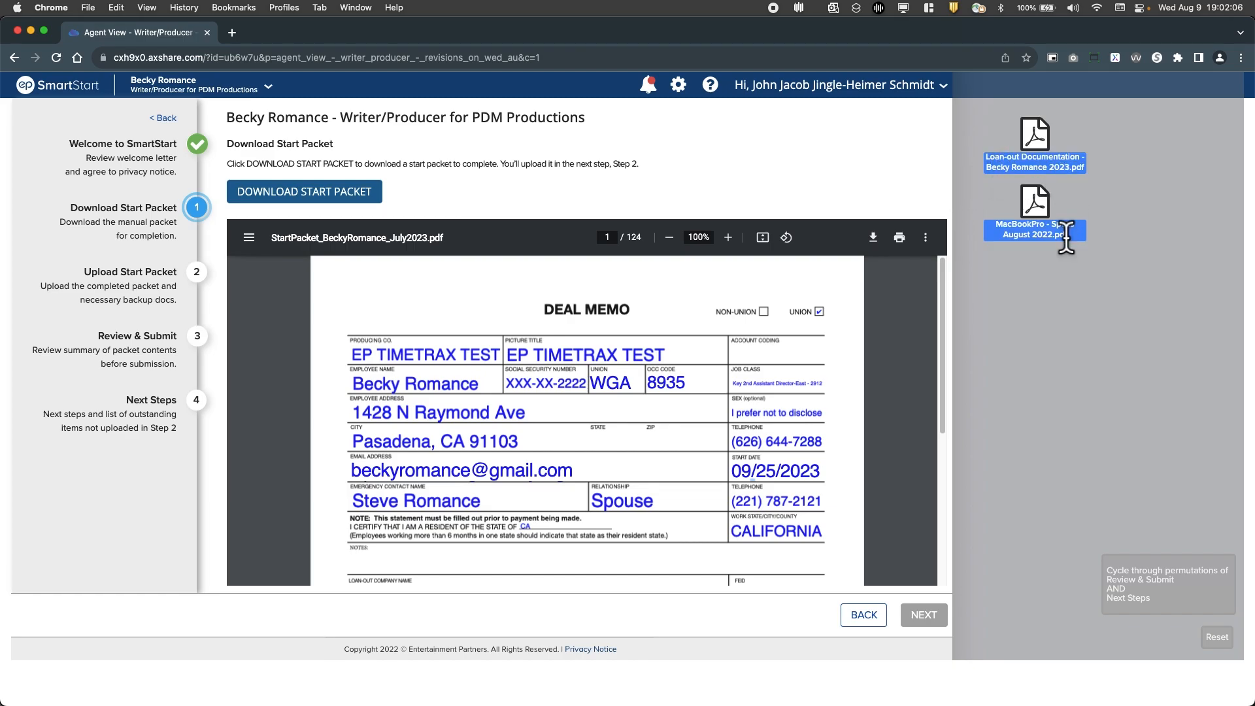
click(1121, 232)
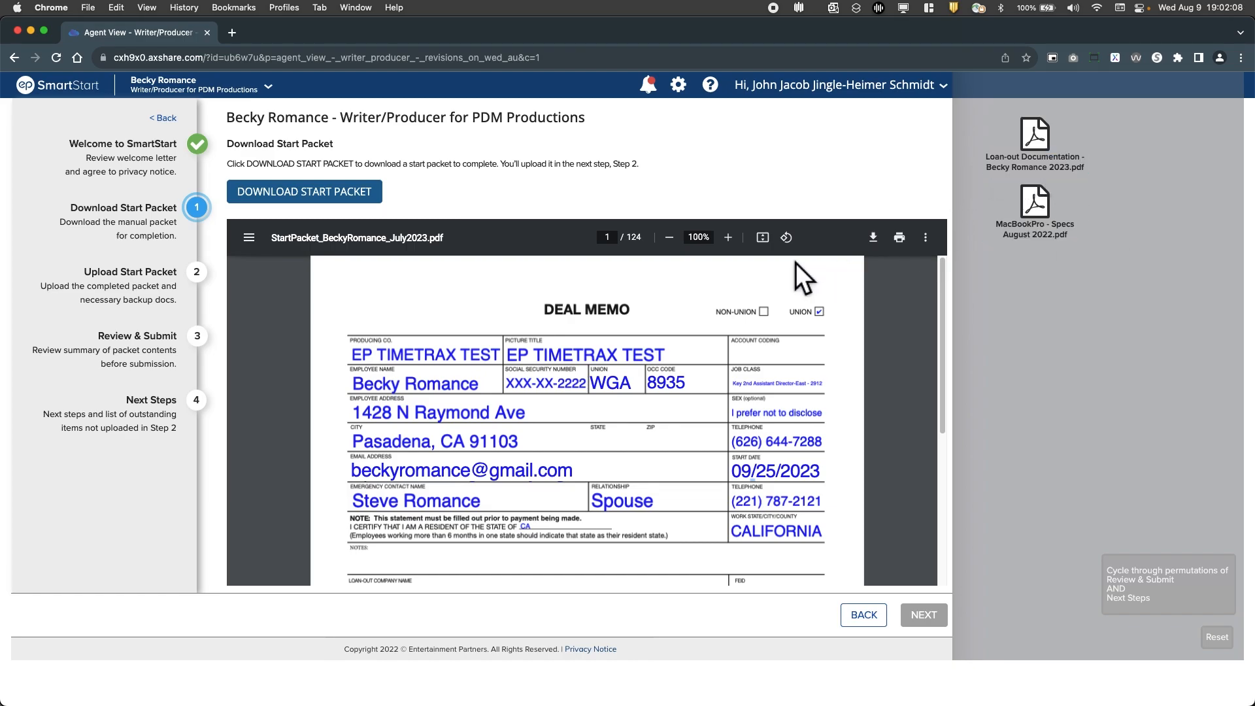
click(304, 192)
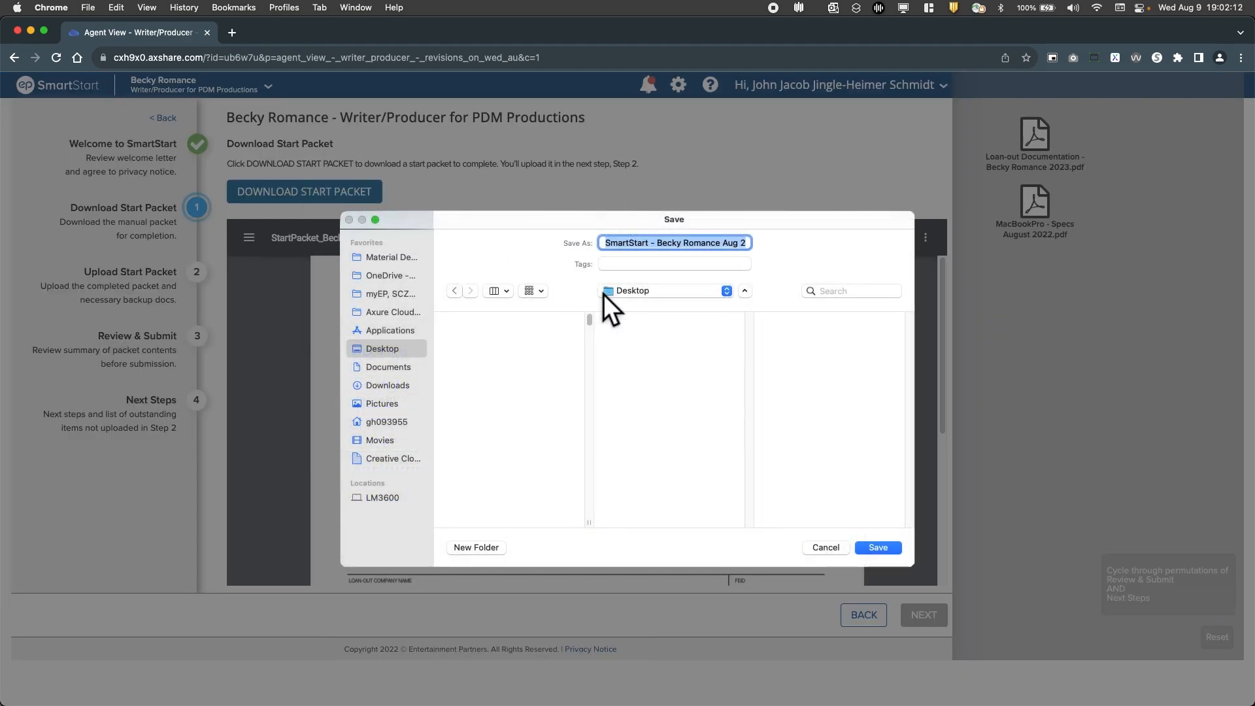
click(877, 551)
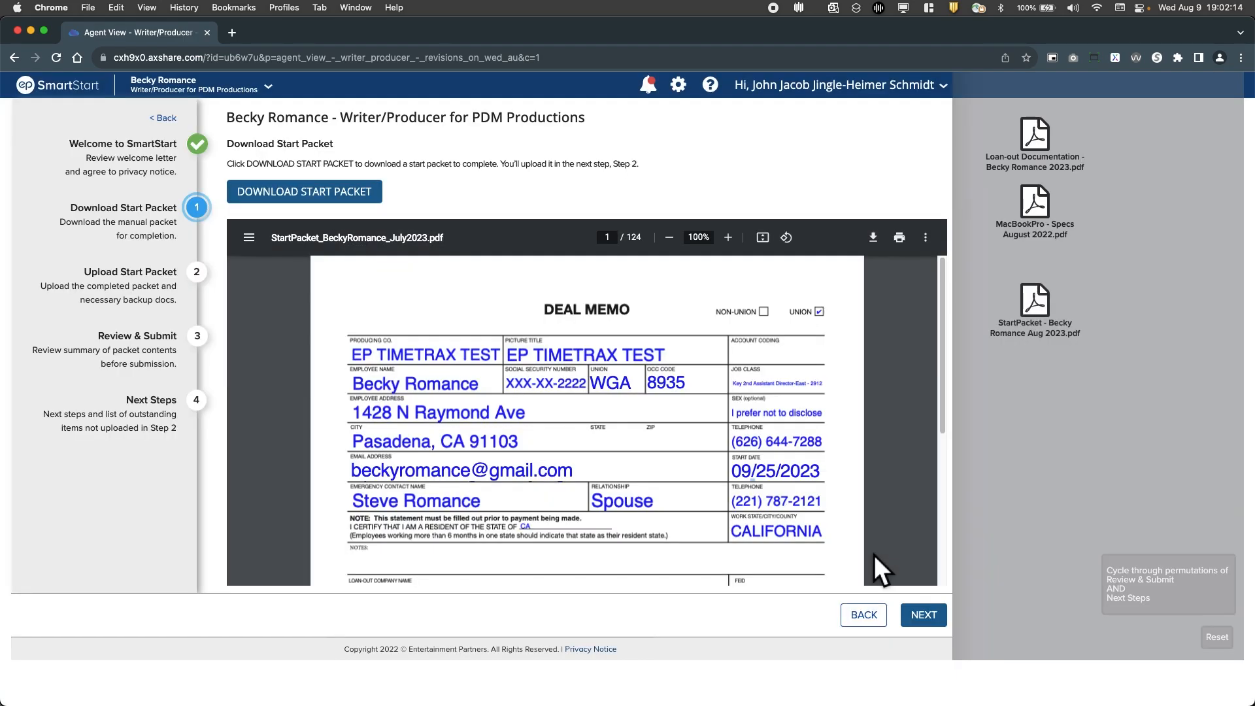
drag(1012, 374, 1060, 349)
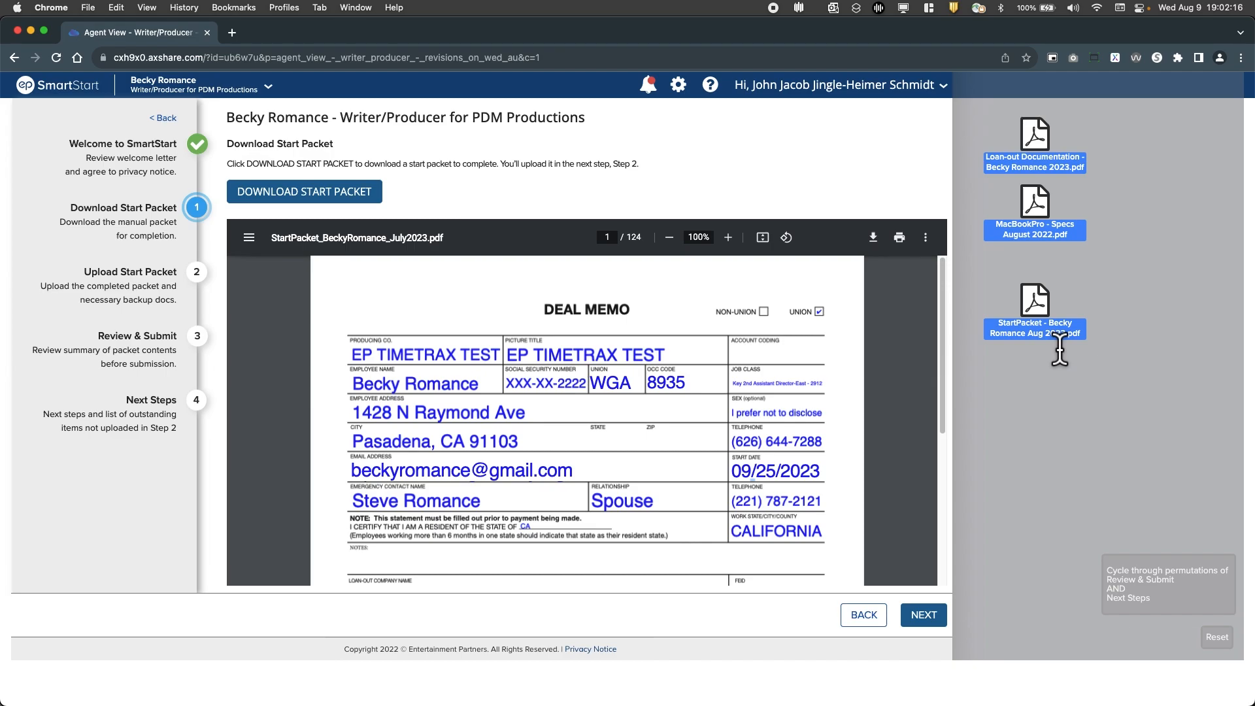
click(1042, 399)
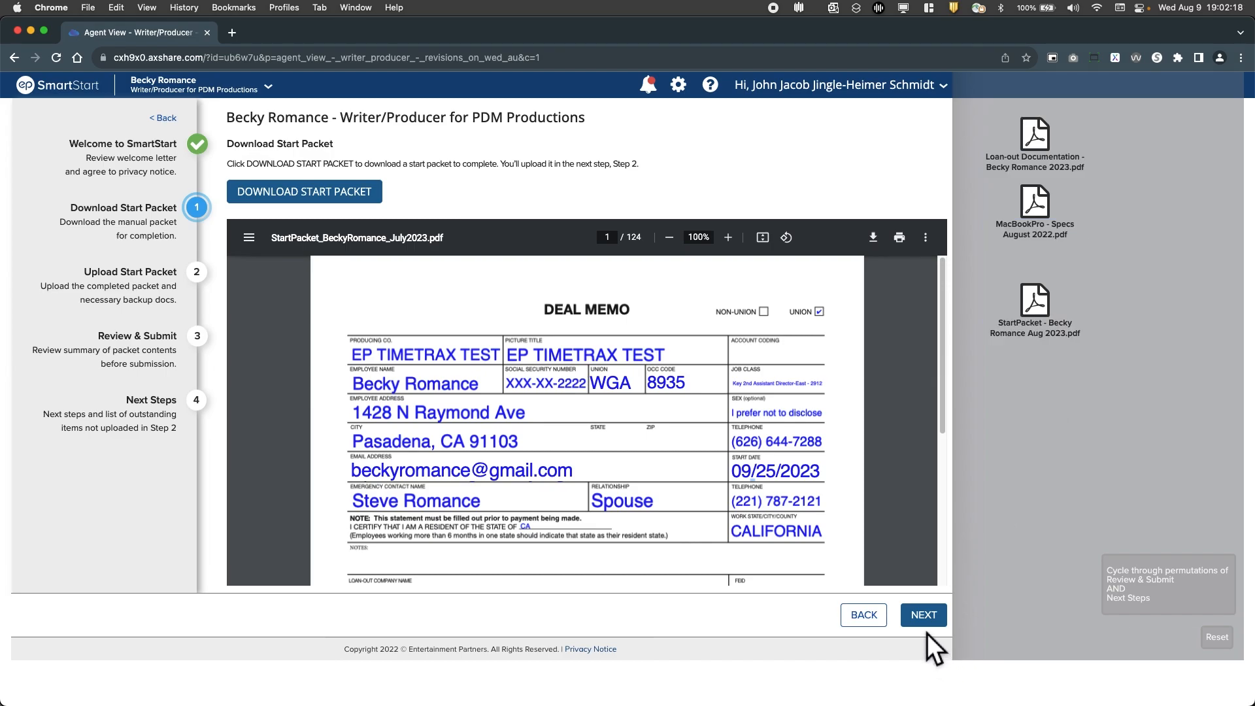
click(941, 622)
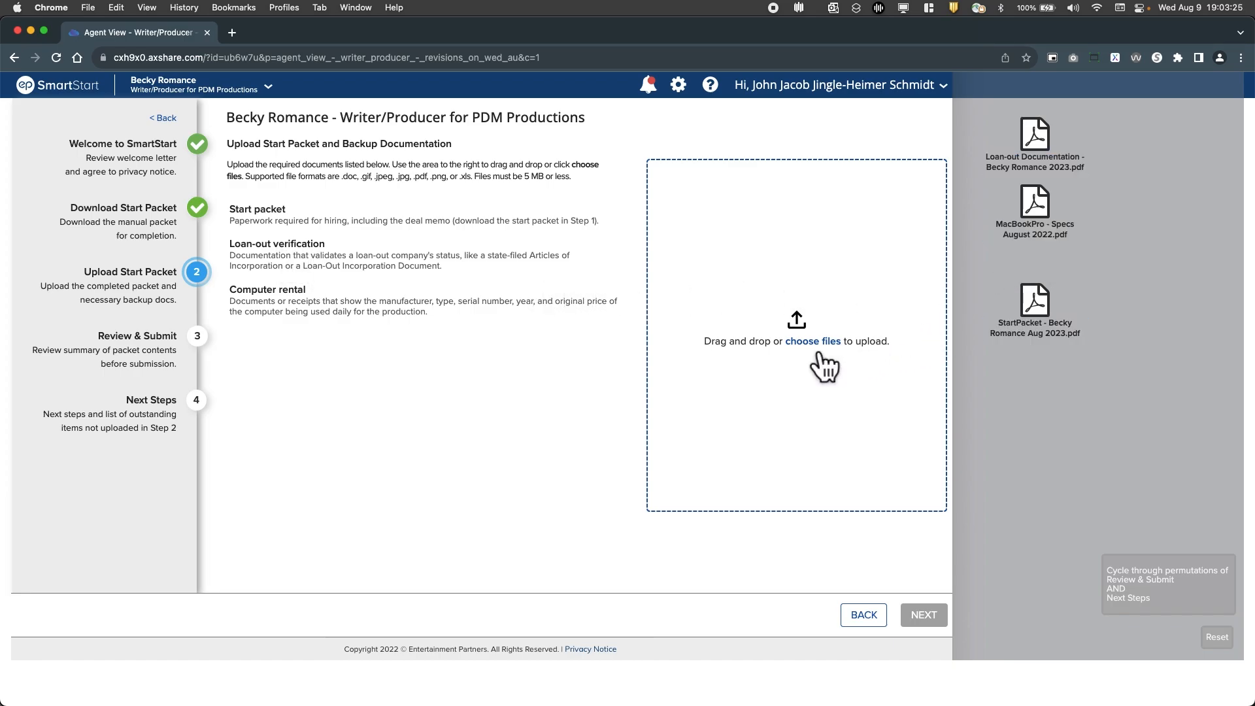
click(811, 345)
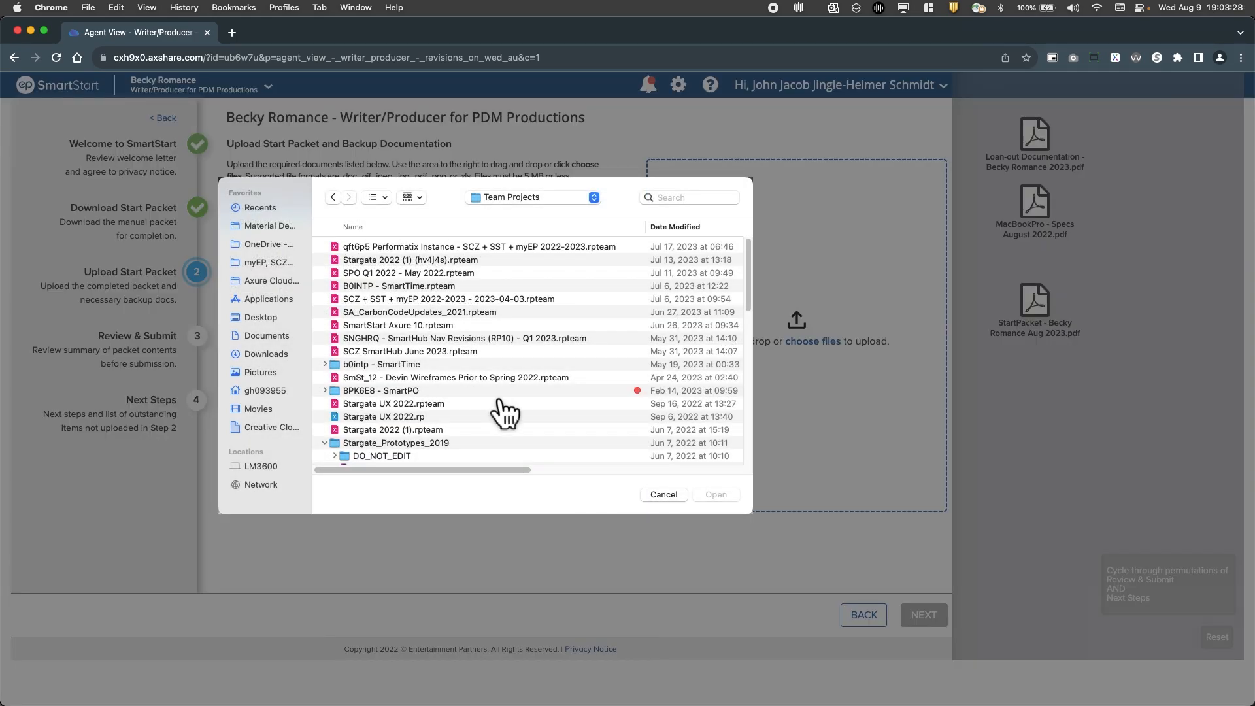
click(571, 449)
click(667, 498)
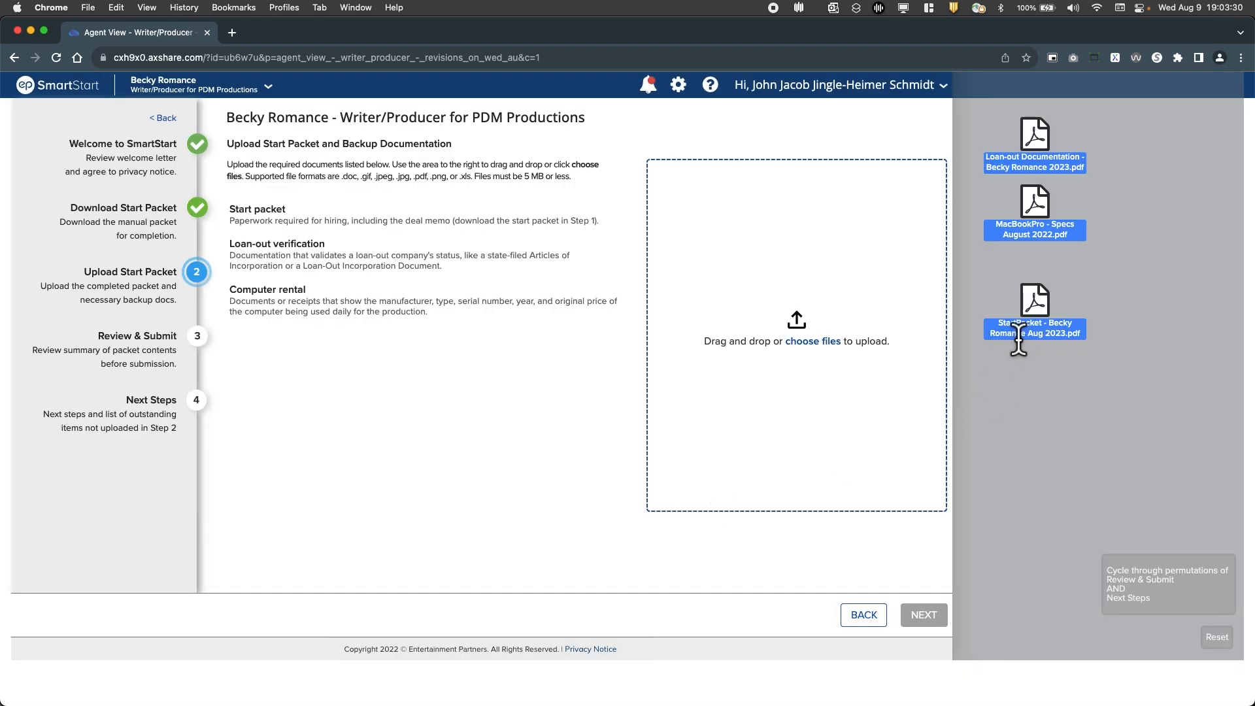
Upload the start packet, loan-out and MacBookPro specs PDFs as Start packet, Loan-out verification and Computer rental respectively
drag(1035, 301, 817, 399)
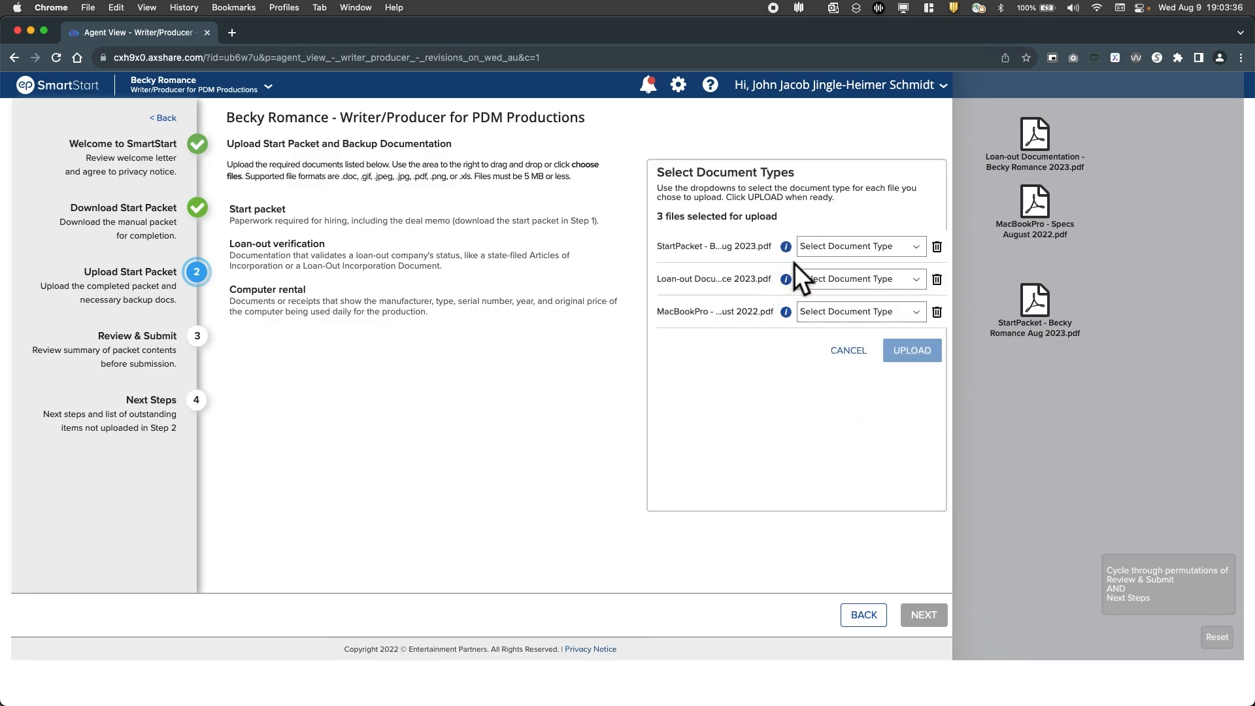
click(870, 247)
click(896, 272)
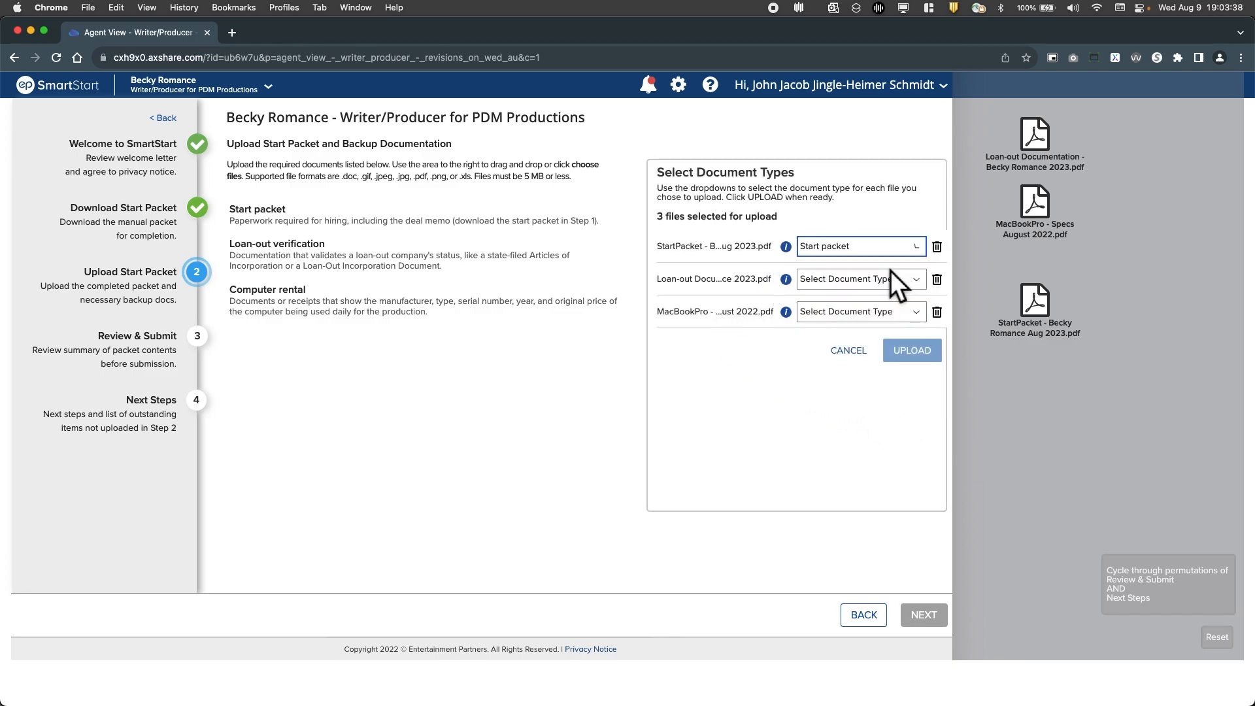
click(906, 281)
click(911, 341)
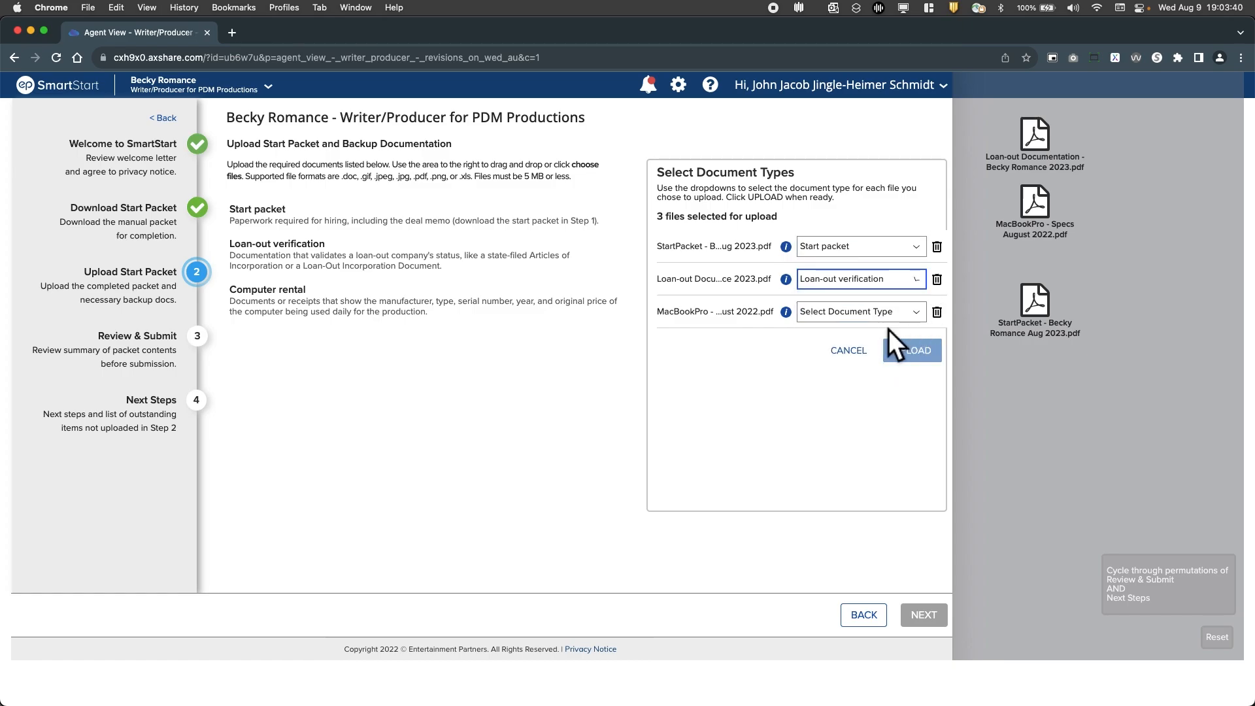
click(850, 312)
click(850, 389)
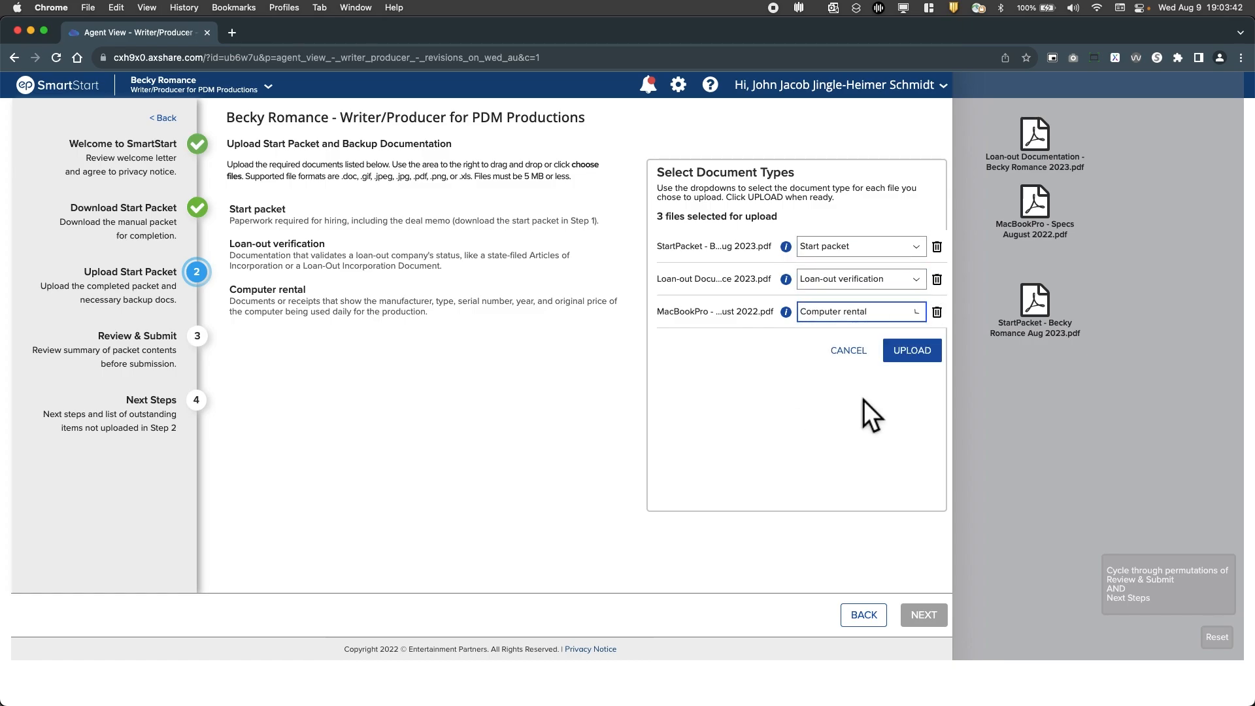
click(869, 313)
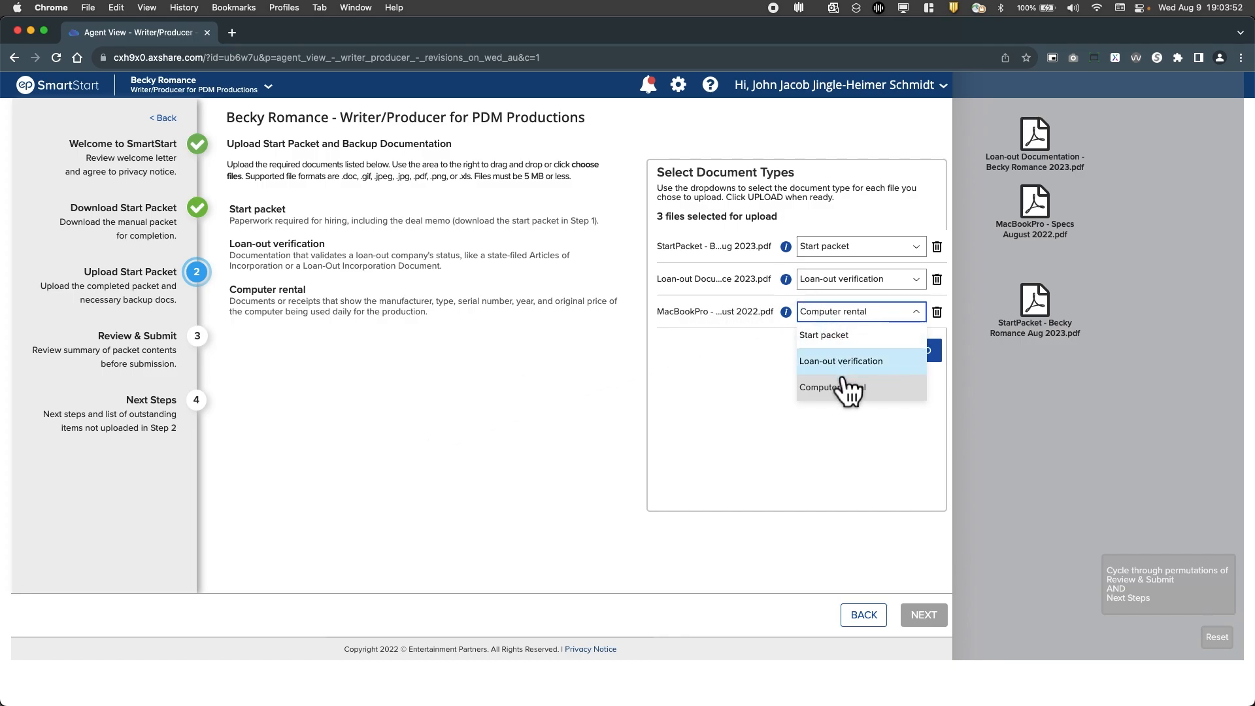
click(721, 391)
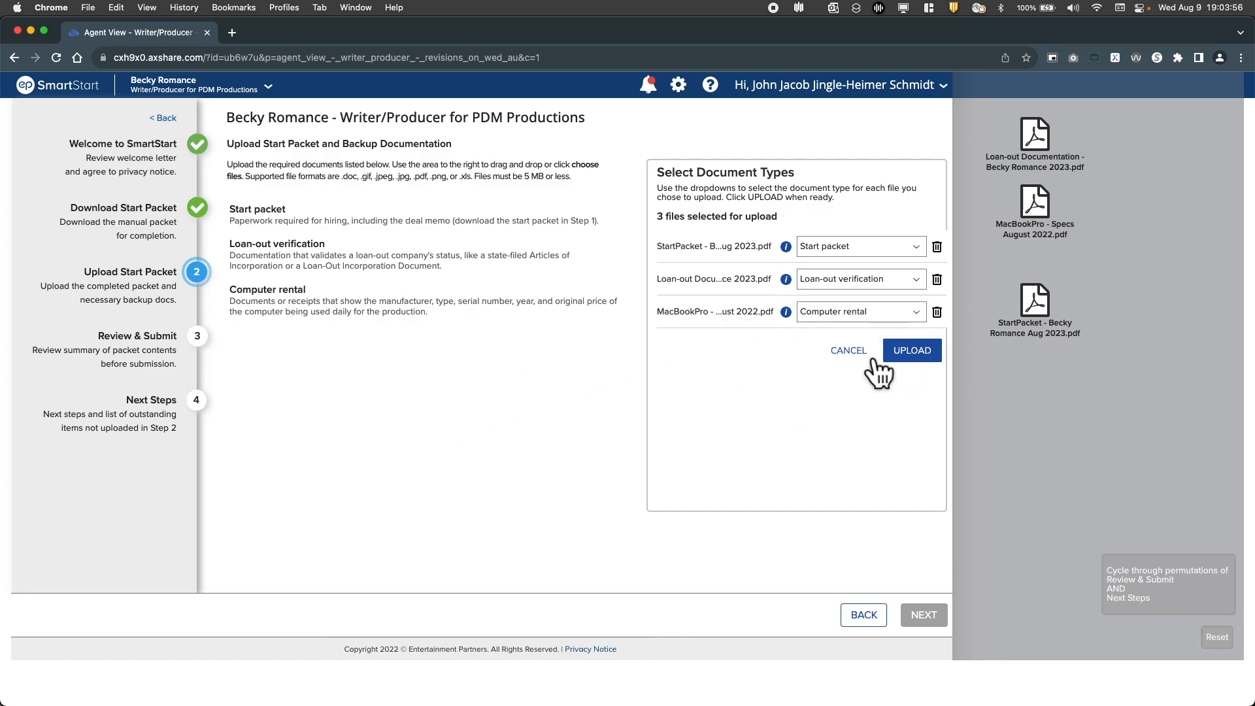
click(914, 361)
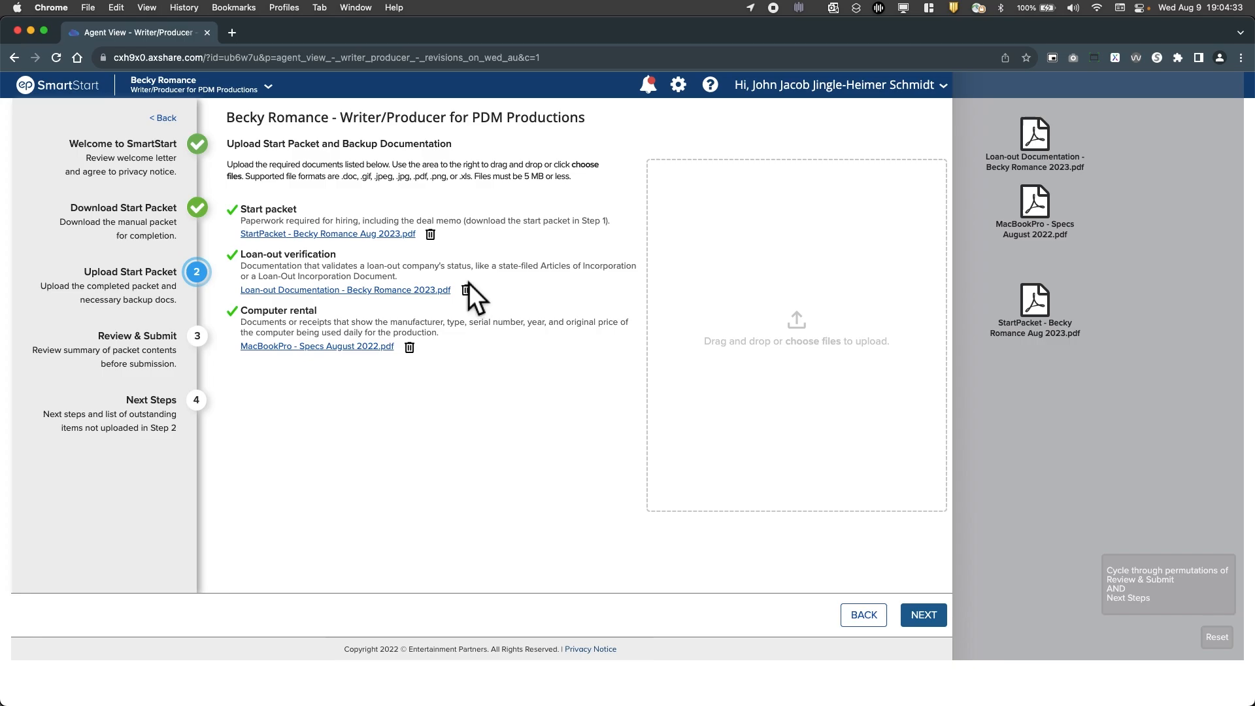
Remove the MacBookPro specs file uploaded under Computer rental
click(421, 356)
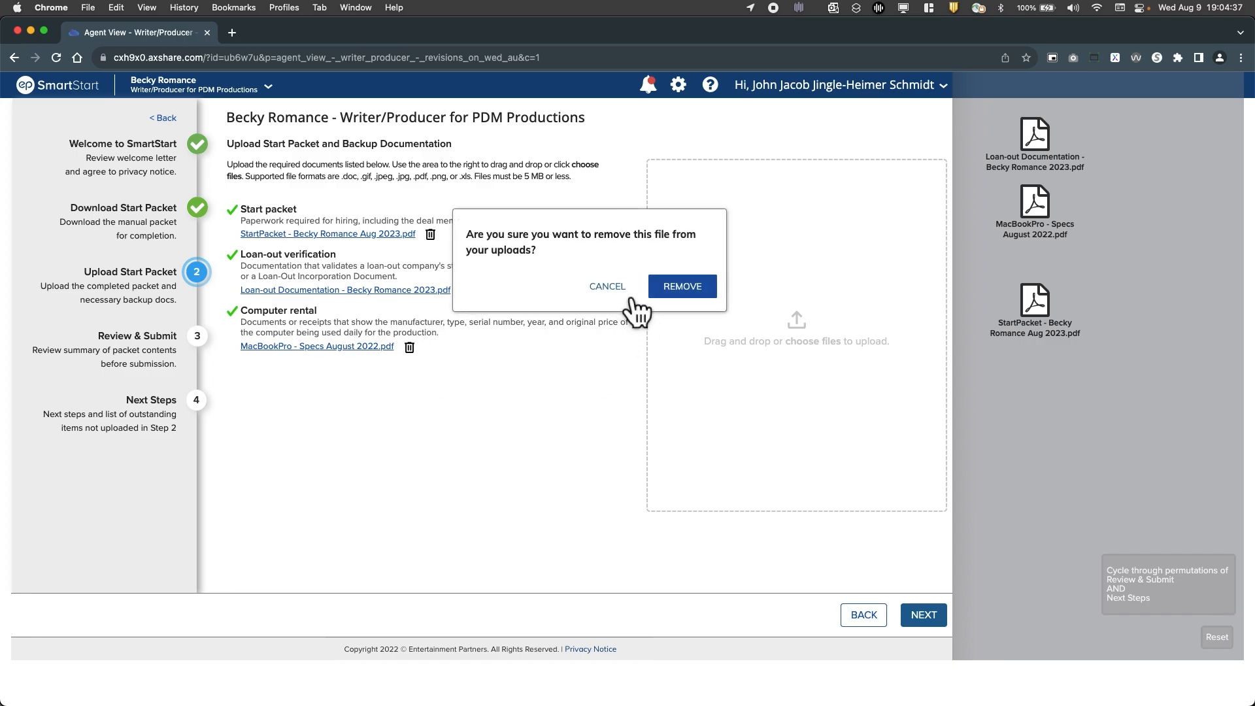
click(606, 293)
click(430, 357)
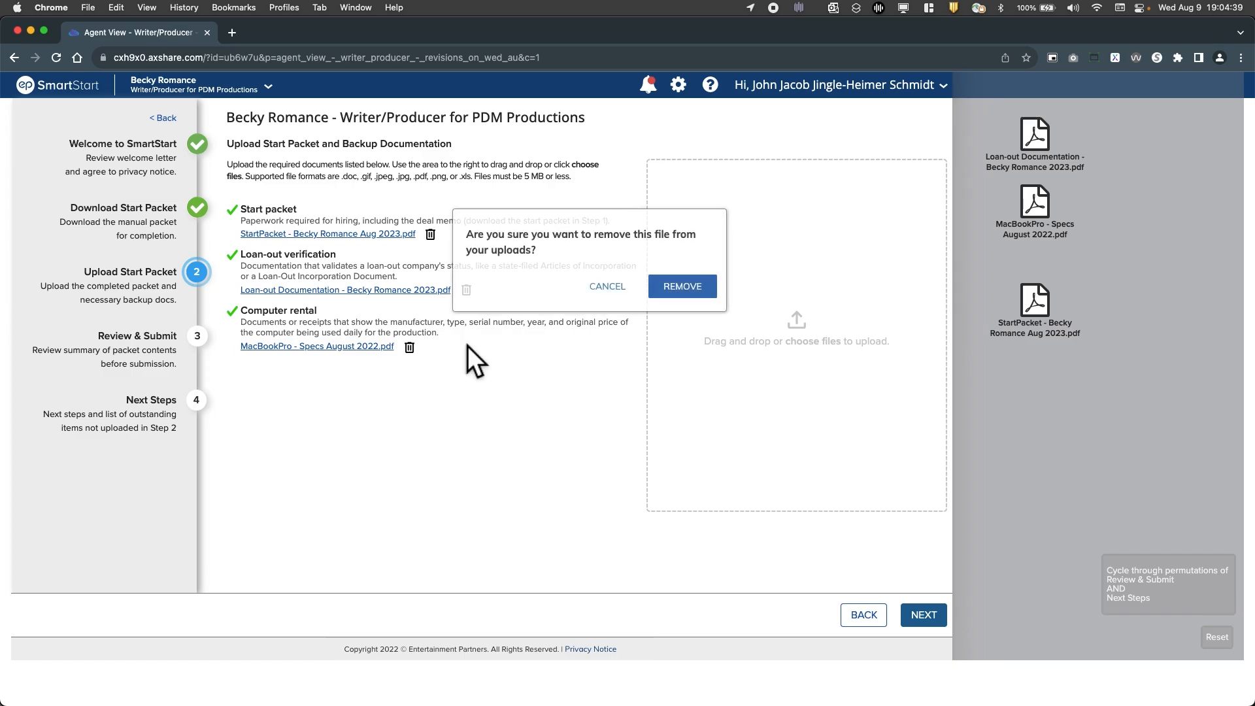
click(698, 287)
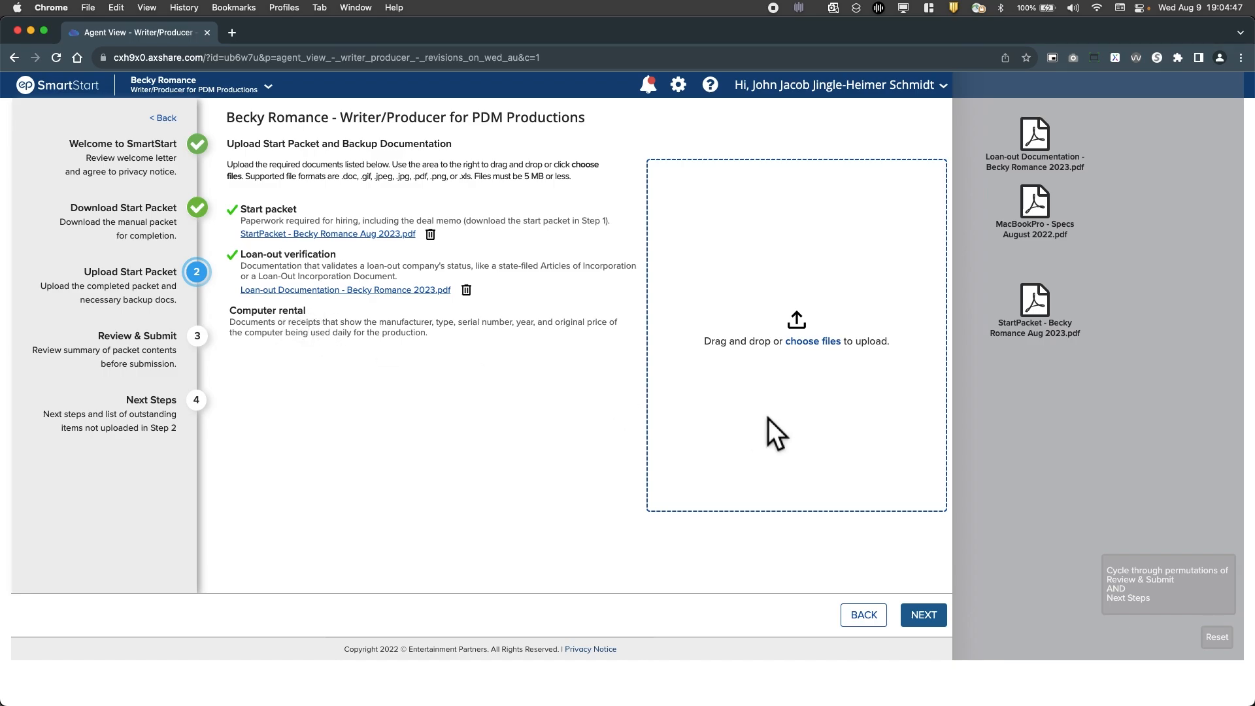
Add the PDFs for upload again, set the MacBookPro specs file's type to Loan-out verification, and upload them
click(1043, 304)
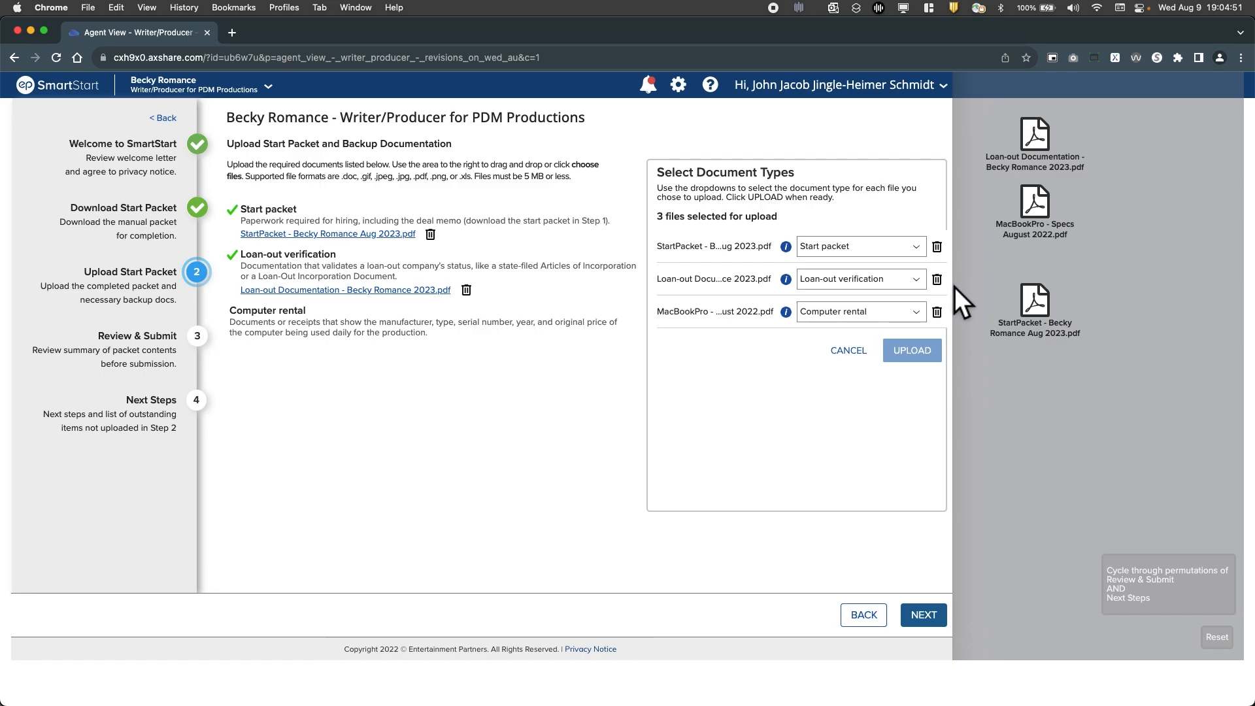
click(889, 314)
click(886, 364)
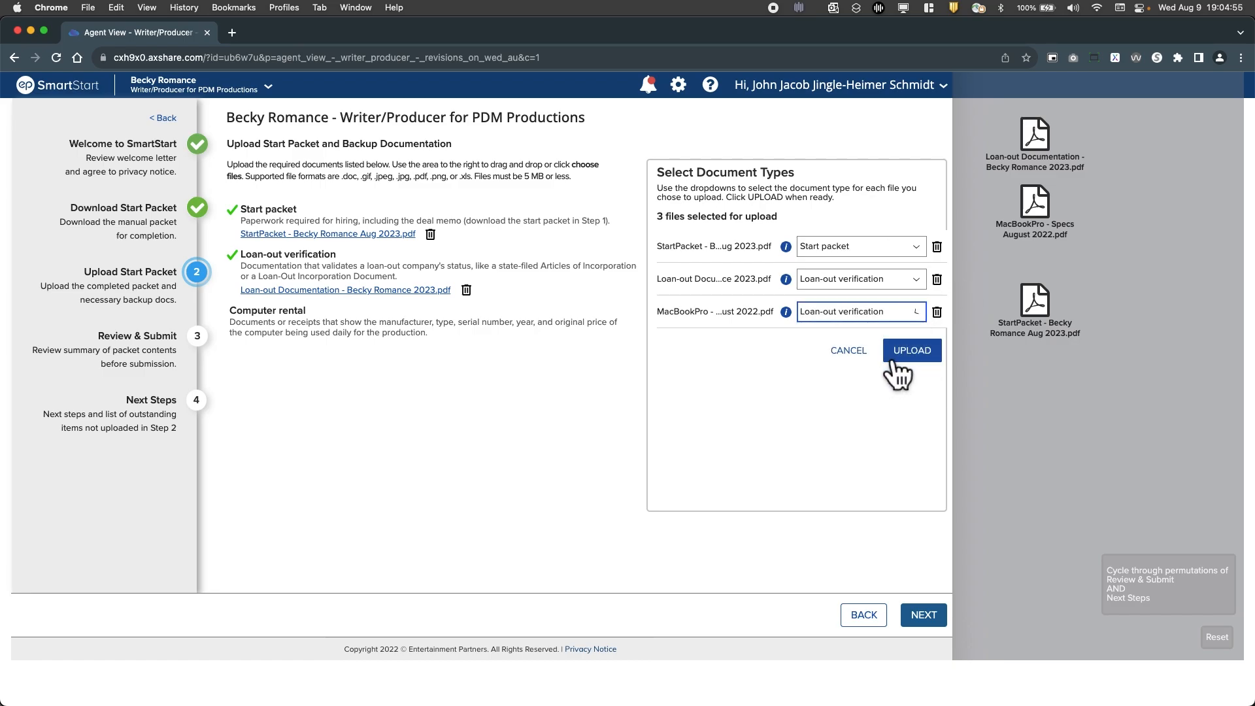
click(926, 359)
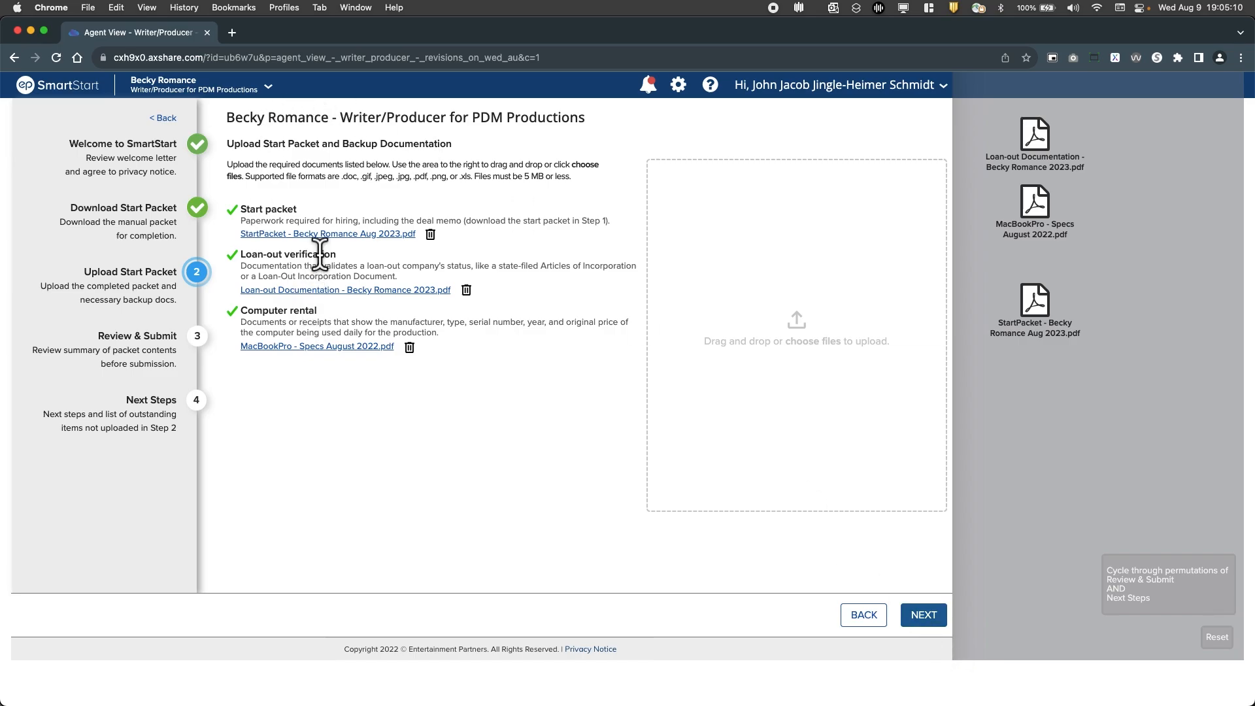
Proceed to Review & Submit and preview the uploaded documents, including the W9 form, before returning to the review page
click(940, 624)
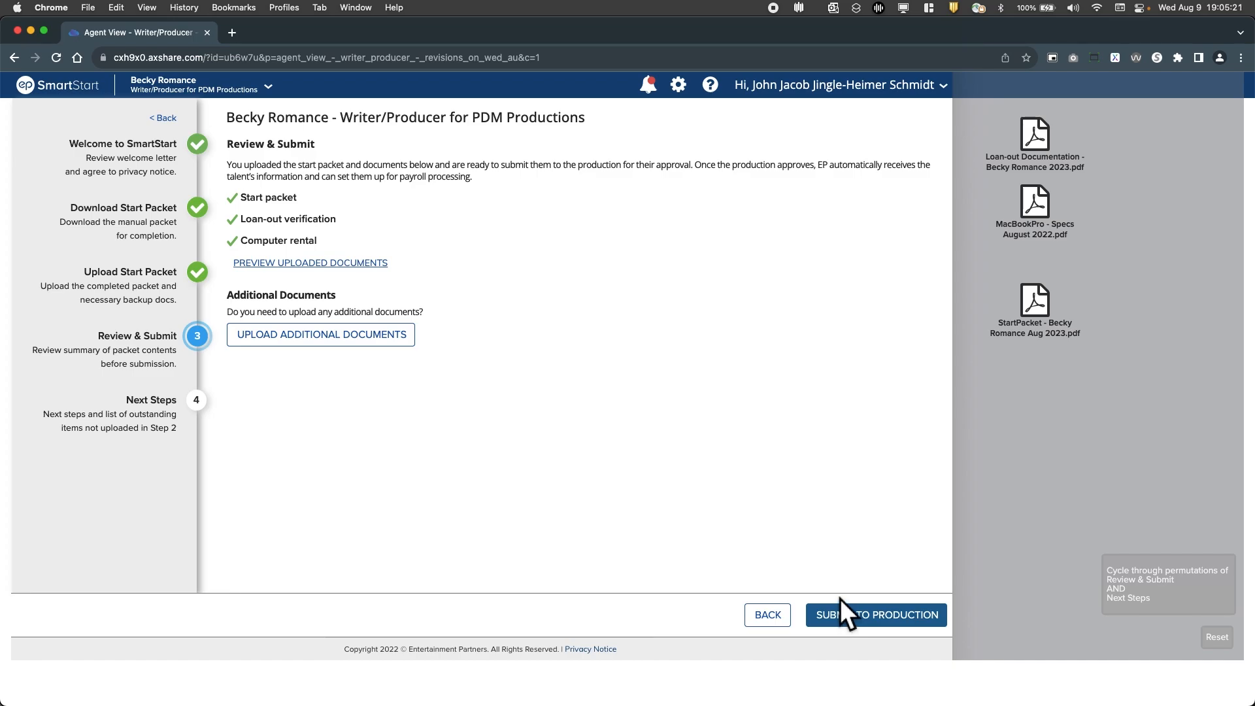
click(325, 268)
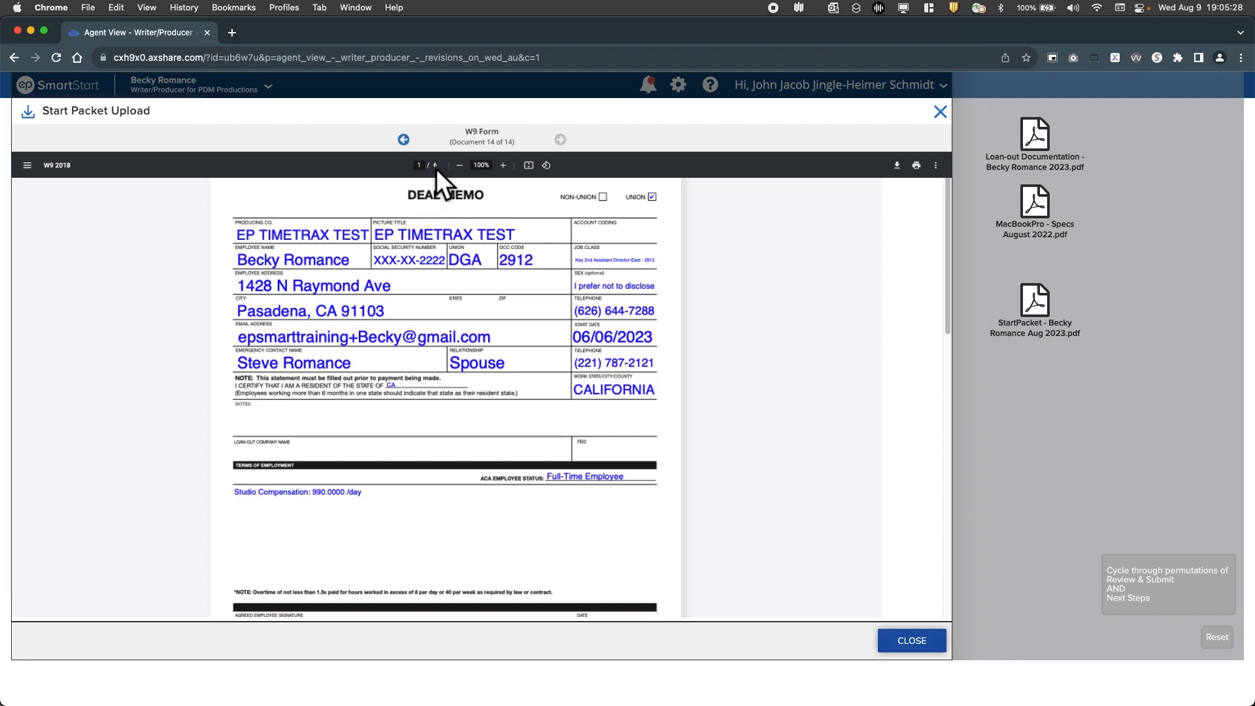
click(580, 150)
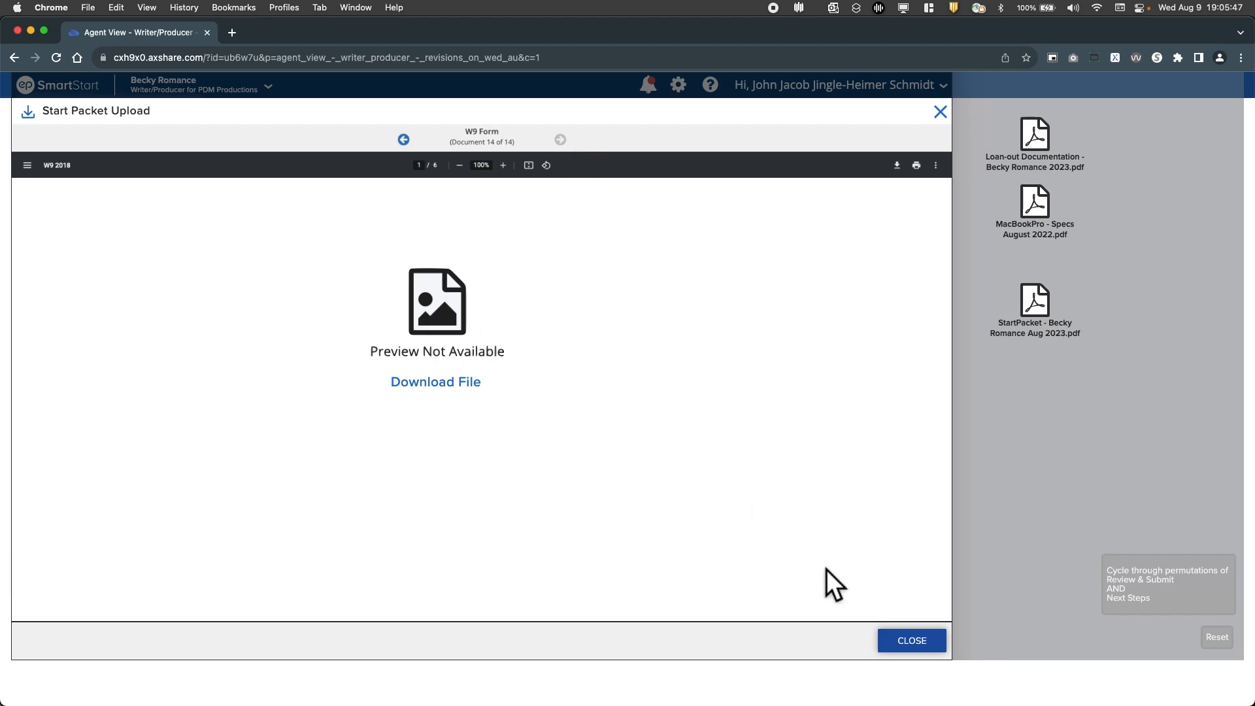
click(922, 641)
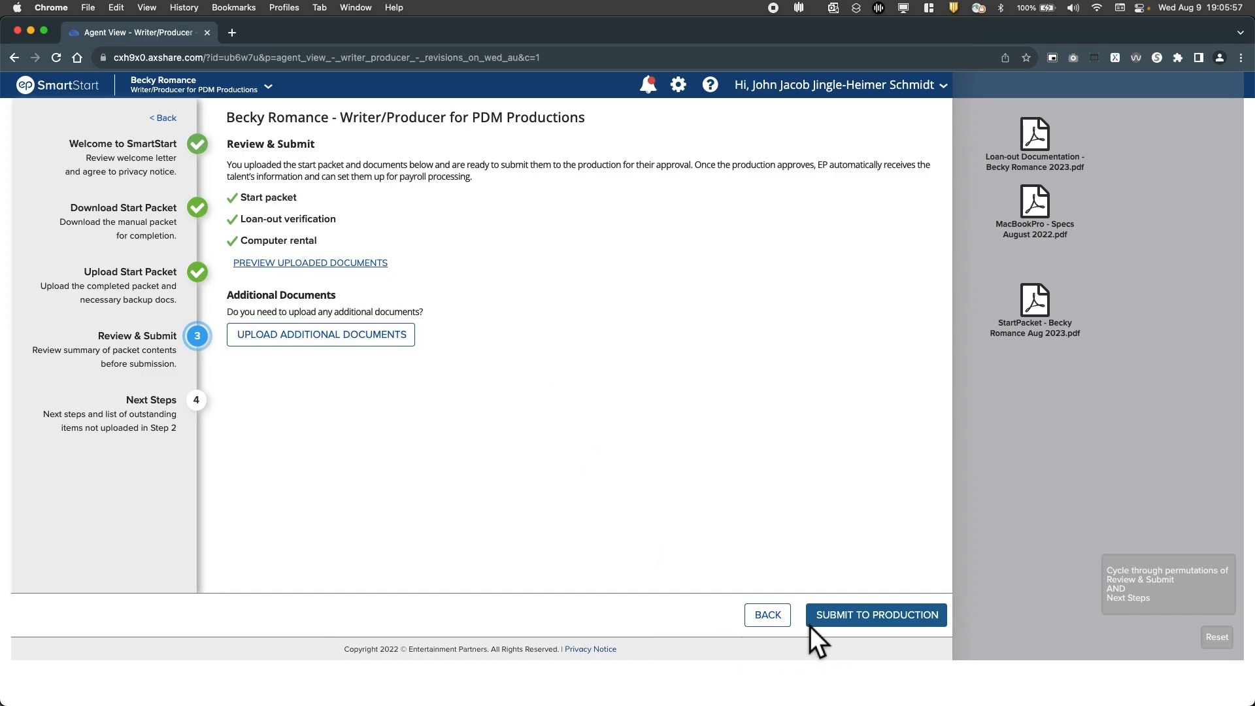
Cycle through the Review & Submit page variants and submit the start packet to production
click(1147, 592)
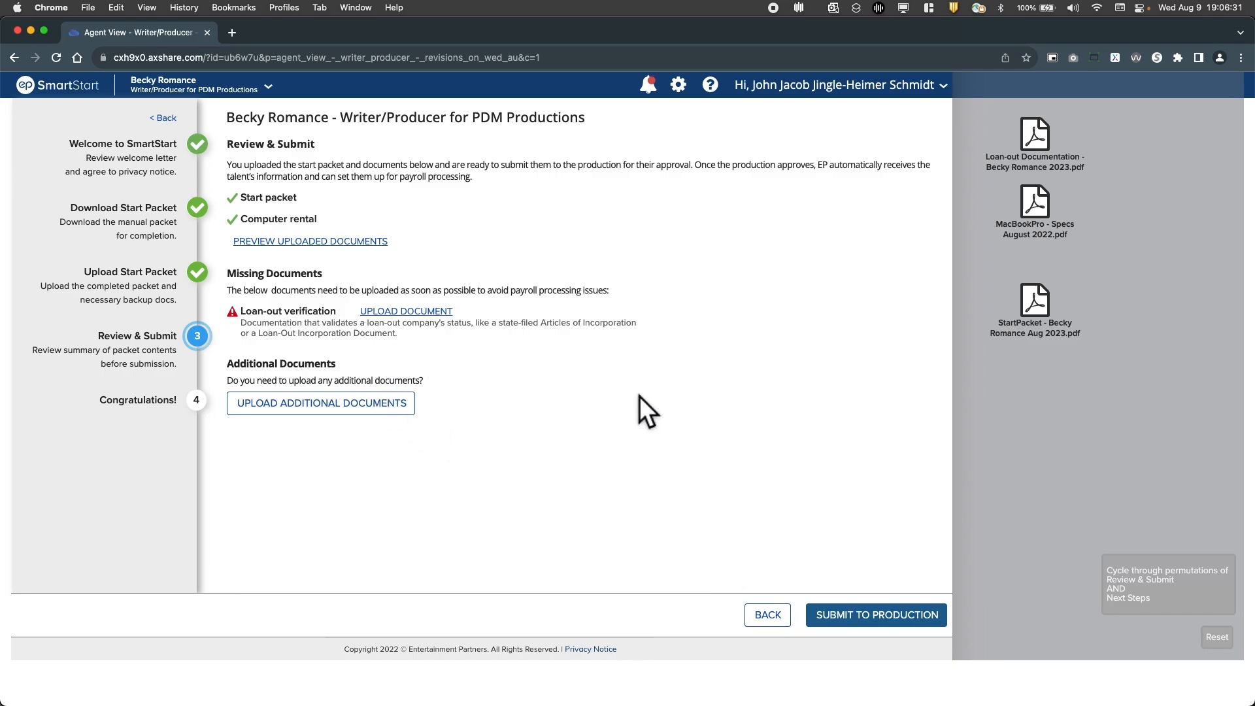
click(1136, 601)
click(916, 622)
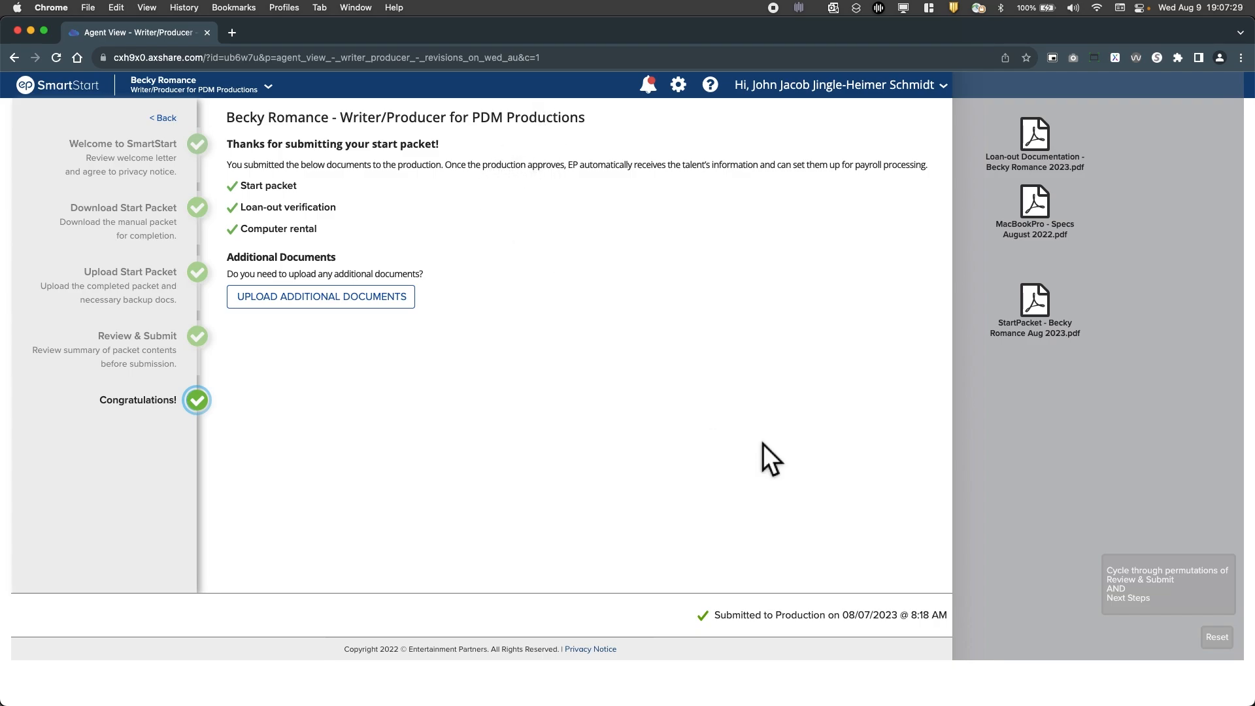
Switch the submitted packet's page to the Next Steps variant with loan-out verification missing
click(1153, 615)
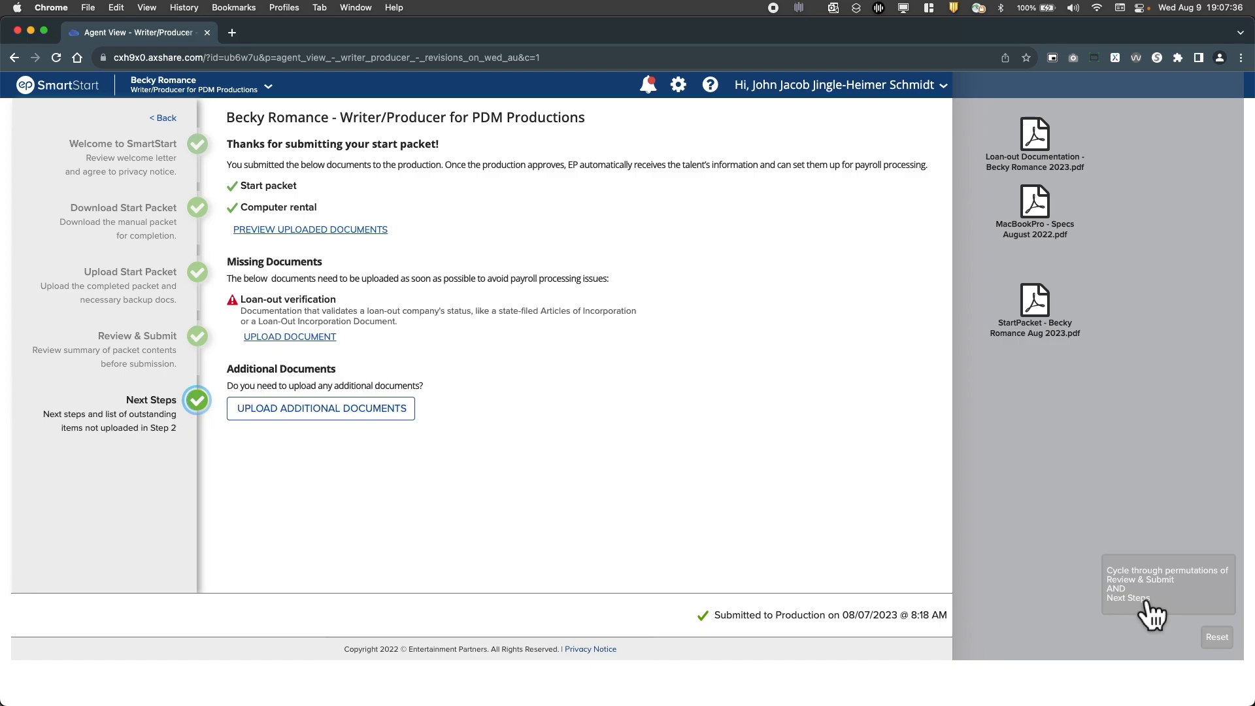